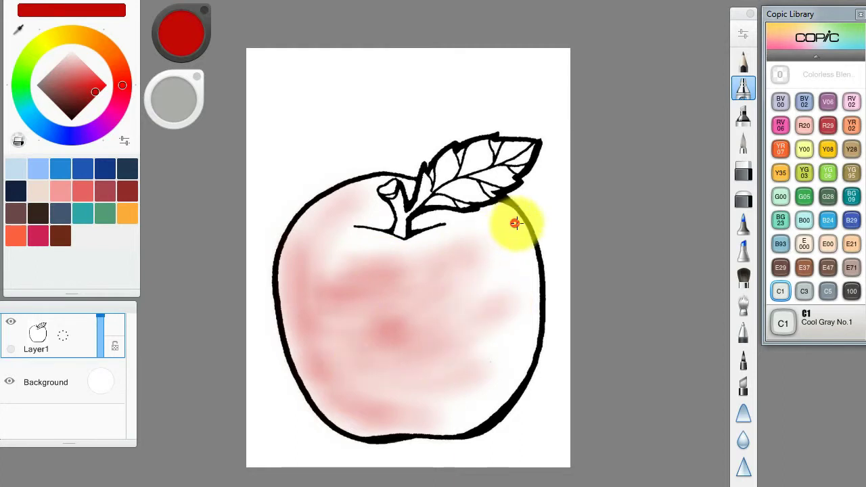
- Shade the apple's body with soft airbrush strokes of dark red, leaving the area around the stem lighter
{"action": "mouse_move", "coordinate": [514, 223]}
{"action": "left_mouse_down"}
{"action": "mouse_move", "coordinate": [498, 368]}
{"action": "mouse_move", "coordinate": [338, 412]}
{"action": "mouse_move", "coordinate": [460, 413]}
{"action": "mouse_move", "coordinate": [491, 393]}
{"action": "mouse_move", "coordinate": [358, 383]}
{"action": "mouse_move", "coordinate": [449, 367]}
{"action": "mouse_move", "coordinate": [383, 393]}
{"action": "mouse_move", "coordinate": [419, 412]}
{"action": "mouse_move", "coordinate": [407, 385]}
{"action": "mouse_move", "coordinate": [480, 318]}
{"action": "left_mouse_up"}
{"action": "mouse_move", "coordinate": [528, 278]}
{"action": "left_mouse_down"}
{"action": "mouse_move", "coordinate": [514, 371]}
{"action": "mouse_move", "coordinate": [513, 347]}
{"action": "mouse_move", "coordinate": [473, 348]}
{"action": "mouse_move", "coordinate": [452, 358]}
{"action": "mouse_move", "coordinate": [456, 381]}
{"action": "mouse_move", "coordinate": [401, 413]}
{"action": "mouse_move", "coordinate": [344, 421]}
{"action": "mouse_move", "coordinate": [433, 433]}
{"action": "mouse_move", "coordinate": [354, 431]}
{"action": "mouse_move", "coordinate": [474, 431]}
{"action": "mouse_move", "coordinate": [528, 362]}
{"action": "mouse_move", "coordinate": [502, 401]}
{"action": "mouse_move", "coordinate": [413, 359]}
{"action": "mouse_move", "coordinate": [316, 354]}
{"action": "mouse_move", "coordinate": [347, 419]}
{"action": "mouse_move", "coordinate": [285, 290]}
{"action": "mouse_move", "coordinate": [283, 322]}
{"action": "mouse_move", "coordinate": [300, 367]}
{"action": "mouse_move", "coordinate": [342, 421]}
{"action": "mouse_move", "coordinate": [308, 360]}
{"action": "mouse_move", "coordinate": [324, 336]}
{"action": "mouse_move", "coordinate": [509, 300]}
{"action": "mouse_move", "coordinate": [477, 283]}
{"action": "mouse_move", "coordinate": [452, 286]}
{"action": "mouse_move", "coordinate": [443, 335]}
{"action": "mouse_move", "coordinate": [520, 310]}
{"action": "mouse_move", "coordinate": [508, 238]}
{"action": "mouse_move", "coordinate": [521, 282]}
{"action": "mouse_move", "coordinate": [396, 332]}
{"action": "mouse_move", "coordinate": [437, 370]}
{"action": "mouse_move", "coordinate": [323, 329]}
{"action": "mouse_move", "coordinate": [391, 357]}
{"action": "mouse_move", "coordinate": [439, 331]}
{"action": "mouse_move", "coordinate": [405, 323]}
{"action": "mouse_move", "coordinate": [512, 355]}
{"action": "mouse_move", "coordinate": [517, 378]}
{"action": "mouse_move", "coordinate": [502, 432]}
{"action": "mouse_move", "coordinate": [438, 454]}
{"action": "mouse_move", "coordinate": [315, 374]}
{"action": "mouse_move", "coordinate": [311, 392]}
{"action": "mouse_move", "coordinate": [338, 408]}
{"action": "mouse_move", "coordinate": [399, 371]}
{"action": "mouse_move", "coordinate": [295, 325]}
{"action": "mouse_move", "coordinate": [385, 339]}
{"action": "mouse_move", "coordinate": [428, 328]}
{"action": "mouse_move", "coordinate": [281, 286]}
{"action": "mouse_move", "coordinate": [359, 349]}
{"action": "mouse_move", "coordinate": [297, 275]}
{"action": "left_mouse_up"}
{"action": "scroll", "coordinate": [451, 284], "scroll_direction": "up", "scroll_amount": 2}
{"action": "mouse_move", "coordinate": [255, 249]}
{"action": "left_mouse_down"}
{"action": "mouse_move", "coordinate": [279, 385]}
{"action": "mouse_move", "coordinate": [367, 464]}
{"action": "mouse_move", "coordinate": [484, 403]}
{"action": "left_mouse_up"}
{"action": "mouse_move", "coordinate": [514, 264]}
{"action": "left_mouse_down"}
{"action": "mouse_move", "coordinate": [528, 213]}
{"action": "mouse_move", "coordinate": [546, 242]}
{"action": "mouse_move", "coordinate": [496, 192]}
{"action": "mouse_move", "coordinate": [513, 191]}
{"action": "mouse_move", "coordinate": [513, 282]}
{"action": "mouse_move", "coordinate": [456, 331]}
{"action": "mouse_move", "coordinate": [499, 251]}
{"action": "mouse_move", "coordinate": [481, 295]}
{"action": "mouse_move", "coordinate": [451, 314]}
{"action": "mouse_move", "coordinate": [447, 305]}
{"action": "mouse_move", "coordinate": [495, 214]}
{"action": "mouse_move", "coordinate": [390, 309]}
{"action": "mouse_move", "coordinate": [454, 293]}
{"action": "mouse_move", "coordinate": [364, 263]}
{"action": "mouse_move", "coordinate": [332, 274]}
{"action": "mouse_move", "coordinate": [341, 306]}
{"action": "mouse_move", "coordinate": [335, 303]}
{"action": "mouse_move", "coordinate": [437, 299]}
{"action": "mouse_move", "coordinate": [340, 349]}
{"action": "mouse_move", "coordinate": [504, 341]}
{"action": "mouse_move", "coordinate": [557, 326]}
{"action": "mouse_move", "coordinate": [553, 342]}
{"action": "mouse_move", "coordinate": [462, 449]}
{"action": "mouse_move", "coordinate": [366, 416]}
{"action": "mouse_move", "coordinate": [321, 388]}
{"action": "mouse_move", "coordinate": [315, 345]}
{"action": "mouse_move", "coordinate": [318, 370]}
{"action": "mouse_move", "coordinate": [285, 351]}
{"action": "mouse_move", "coordinate": [336, 439]}
{"action": "mouse_move", "coordinate": [328, 457]}
{"action": "mouse_move", "coordinate": [313, 455]}
{"action": "mouse_move", "coordinate": [449, 471]}
{"action": "mouse_move", "coordinate": [264, 339]}
{"action": "mouse_move", "coordinate": [274, 336]}
{"action": "mouse_move", "coordinate": [265, 251]}
{"action": "mouse_move", "coordinate": [246, 305]}
{"action": "mouse_move", "coordinate": [256, 236]}
{"action": "mouse_move", "coordinate": [295, 190]}
{"action": "mouse_move", "coordinate": [352, 172]}
{"action": "mouse_move", "coordinate": [329, 173]}
{"action": "mouse_move", "coordinate": [355, 160]}
{"action": "mouse_move", "coordinate": [313, 184]}
{"action": "mouse_move", "coordinate": [294, 182]}
{"action": "mouse_move", "coordinate": [287, 237]}
{"action": "mouse_move", "coordinate": [371, 210]}
{"action": "left_mouse_up"}
{"action": "mouse_move", "coordinate": [378, 254]}
{"action": "left_mouse_down"}
{"action": "mouse_move", "coordinate": [465, 246]}
{"action": "mouse_move", "coordinate": [361, 284]}
{"action": "mouse_move", "coordinate": [449, 278]}
{"action": "mouse_move", "coordinate": [326, 362]}
{"action": "mouse_move", "coordinate": [385, 441]}
{"action": "mouse_move", "coordinate": [363, 378]}
{"action": "left_mouse_up"}
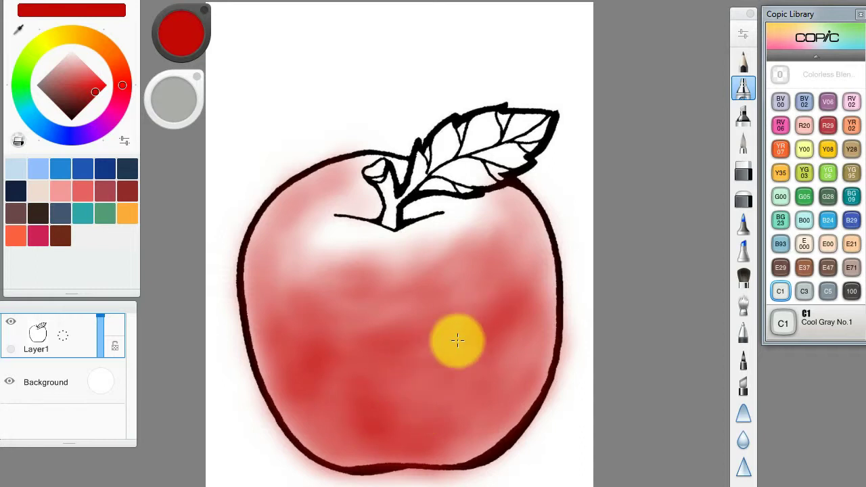
{"action": "left_click_drag", "start_coordinate": [440, 316], "coordinate": [460, 286]}
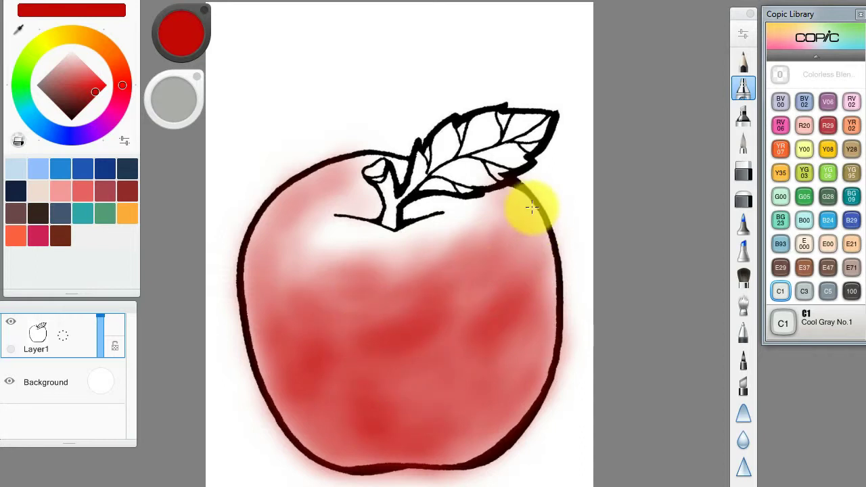
{"action": "mouse_move", "coordinate": [555, 268]}
{"action": "left_mouse_down"}
{"action": "mouse_move", "coordinate": [547, 248]}
{"action": "mouse_move", "coordinate": [545, 315]}
{"action": "left_mouse_up"}
{"action": "mouse_move", "coordinate": [527, 342]}
{"action": "left_mouse_down"}
{"action": "mouse_move", "coordinate": [512, 359]}
{"action": "mouse_move", "coordinate": [412, 368]}
{"action": "mouse_move", "coordinate": [447, 304]}
{"action": "mouse_move", "coordinate": [422, 347]}
{"action": "left_mouse_up"}
- Erase the red overspray outside the apple's lower right edge, undoing the first pass that cuts into the outline
{"action": "left_click", "coordinate": [742, 173]}
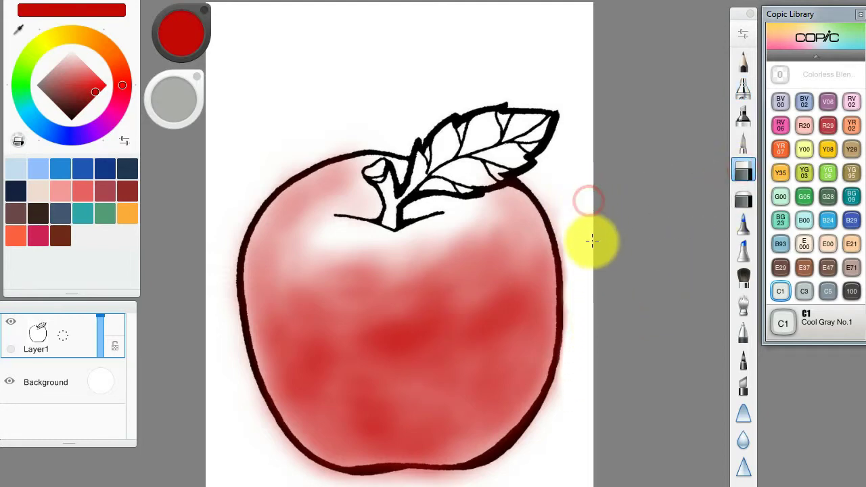
{"action": "mouse_move", "coordinate": [595, 309]}
{"action": "left_mouse_down"}
{"action": "mouse_move", "coordinate": [585, 351]}
{"action": "mouse_move", "coordinate": [601, 415]}
{"action": "left_mouse_up"}
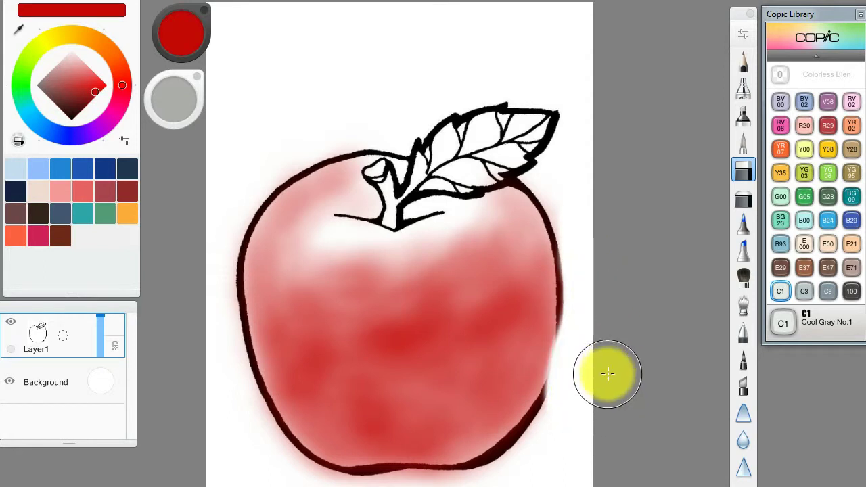
{"action": "key", "text": "ctrl+z"}
{"action": "mouse_move", "coordinate": [596, 318]}
{"action": "left_mouse_down"}
{"action": "mouse_move", "coordinate": [603, 261]}
{"action": "mouse_move", "coordinate": [588, 416]}
{"action": "mouse_move", "coordinate": [593, 381]}
{"action": "mouse_move", "coordinate": [576, 423]}
{"action": "mouse_move", "coordinate": [594, 385]}
{"action": "mouse_move", "coordinate": [577, 427]}
{"action": "left_mouse_up"}
{"action": "left_click", "coordinate": [744, 115]}
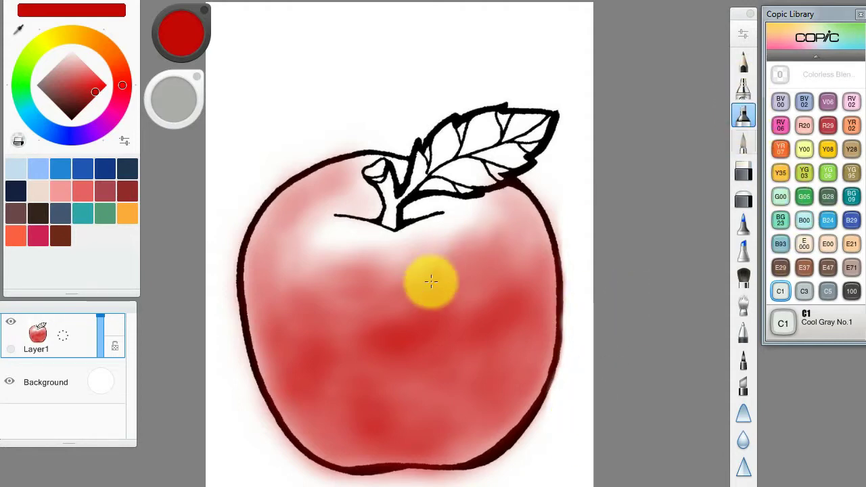
{"action": "left_click_drag", "start_coordinate": [414, 306], "coordinate": [323, 304]}
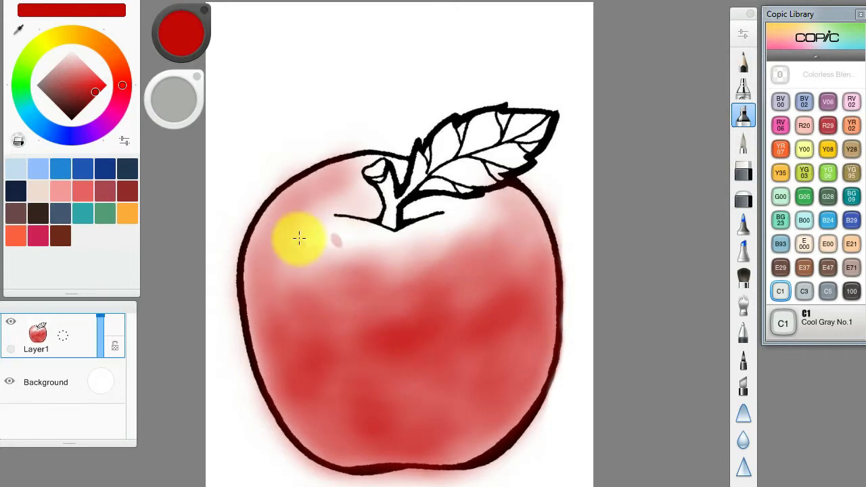
{"action": "left_click", "coordinate": [125, 213]}
{"action": "mouse_move", "coordinate": [325, 245]}
{"action": "left_mouse_down"}
{"action": "mouse_move", "coordinate": [302, 239]}
{"action": "mouse_move", "coordinate": [372, 240]}
{"action": "left_mouse_up"}
{"action": "key", "text": "ctrl+z"}
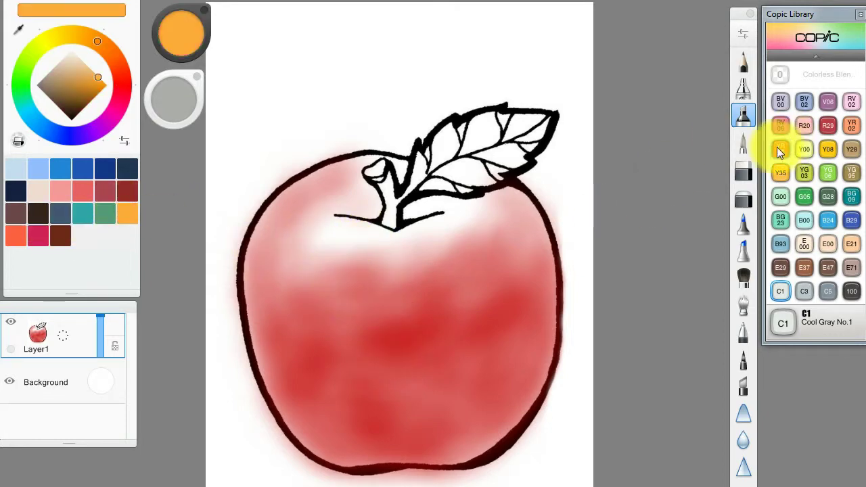
- Blend Copic YR02 Light Orange softly around the stem base and across the middle of the apple
{"action": "left_click", "coordinate": [851, 125]}
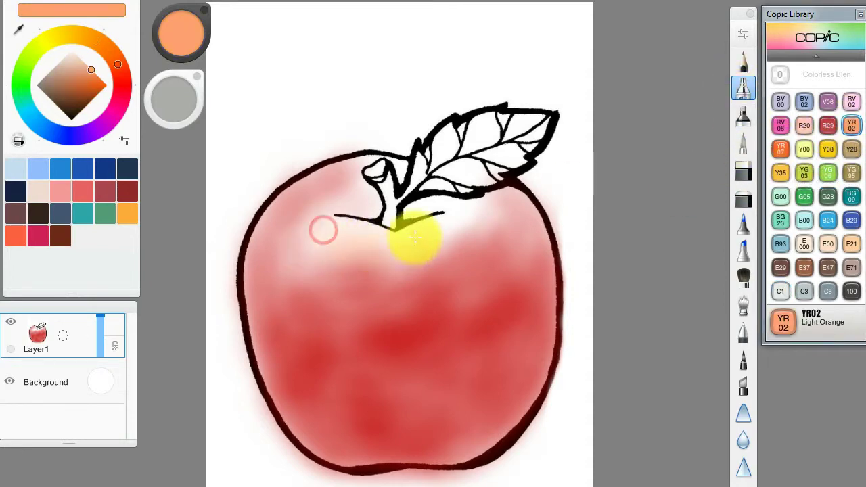
{"action": "mouse_move", "coordinate": [397, 265]}
{"action": "left_mouse_down"}
{"action": "mouse_move", "coordinate": [322, 248]}
{"action": "mouse_move", "coordinate": [375, 242]}
{"action": "mouse_move", "coordinate": [349, 217]}
{"action": "mouse_move", "coordinate": [316, 228]}
{"action": "mouse_move", "coordinate": [319, 267]}
{"action": "mouse_move", "coordinate": [440, 232]}
{"action": "mouse_move", "coordinate": [280, 250]}
{"action": "mouse_move", "coordinate": [442, 219]}
{"action": "mouse_move", "coordinate": [423, 215]}
{"action": "mouse_move", "coordinate": [473, 297]}
{"action": "left_mouse_up"}
{"action": "mouse_move", "coordinate": [444, 295]}
{"action": "left_mouse_down"}
{"action": "mouse_move", "coordinate": [442, 273]}
{"action": "mouse_move", "coordinate": [397, 298]}
{"action": "left_mouse_up"}
{"action": "mouse_move", "coordinate": [365, 317]}
{"action": "left_mouse_down"}
{"action": "mouse_move", "coordinate": [349, 361]}
{"action": "mouse_move", "coordinate": [325, 252]}
{"action": "left_mouse_up"}
{"action": "left_click_drag", "start_coordinate": [345, 206], "coordinate": [350, 206]}
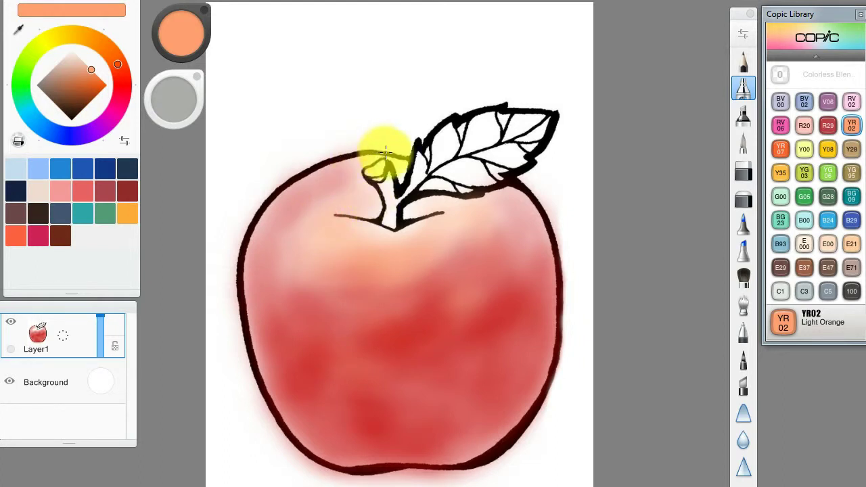
{"action": "left_click_drag", "start_coordinate": [404, 175], "coordinate": [350, 168]}
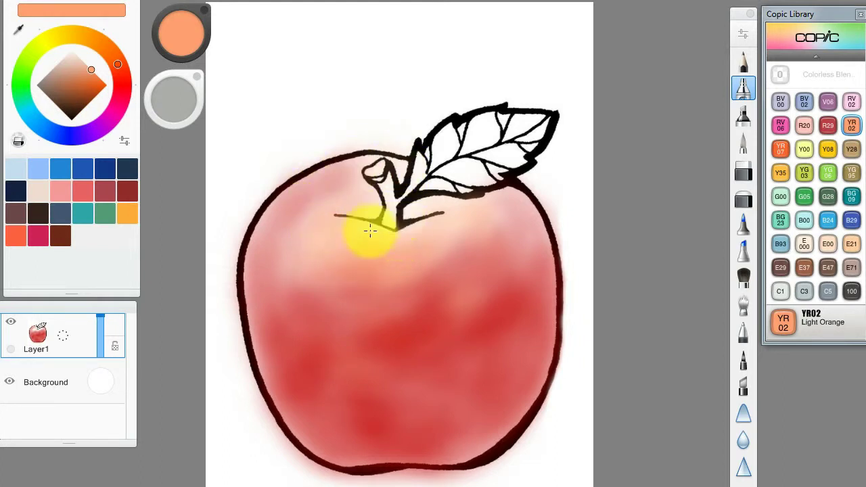
{"action": "mouse_move", "coordinate": [456, 227]}
{"action": "left_mouse_down"}
{"action": "mouse_move", "coordinate": [411, 277]}
{"action": "mouse_move", "coordinate": [471, 314]}
{"action": "mouse_move", "coordinate": [336, 333]}
{"action": "mouse_move", "coordinate": [438, 363]}
{"action": "mouse_move", "coordinate": [367, 276]}
{"action": "mouse_move", "coordinate": [270, 232]}
{"action": "mouse_move", "coordinate": [310, 262]}
{"action": "mouse_move", "coordinate": [300, 326]}
{"action": "mouse_move", "coordinate": [242, 297]}
{"action": "mouse_move", "coordinate": [263, 382]}
{"action": "mouse_move", "coordinate": [411, 408]}
{"action": "mouse_move", "coordinate": [401, 357]}
{"action": "mouse_move", "coordinate": [416, 325]}
{"action": "mouse_move", "coordinate": [487, 306]}
{"action": "mouse_move", "coordinate": [470, 282]}
{"action": "mouse_move", "coordinate": [407, 263]}
{"action": "mouse_move", "coordinate": [439, 226]}
{"action": "mouse_move", "coordinate": [405, 209]}
{"action": "mouse_move", "coordinate": [409, 203]}
{"action": "mouse_move", "coordinate": [494, 213]}
{"action": "mouse_move", "coordinate": [510, 270]}
{"action": "mouse_move", "coordinate": [539, 256]}
{"action": "mouse_move", "coordinate": [398, 354]}
{"action": "mouse_move", "coordinate": [391, 338]}
{"action": "mouse_move", "coordinate": [368, 352]}
{"action": "mouse_move", "coordinate": [352, 334]}
{"action": "mouse_move", "coordinate": [467, 295]}
{"action": "left_mouse_up"}
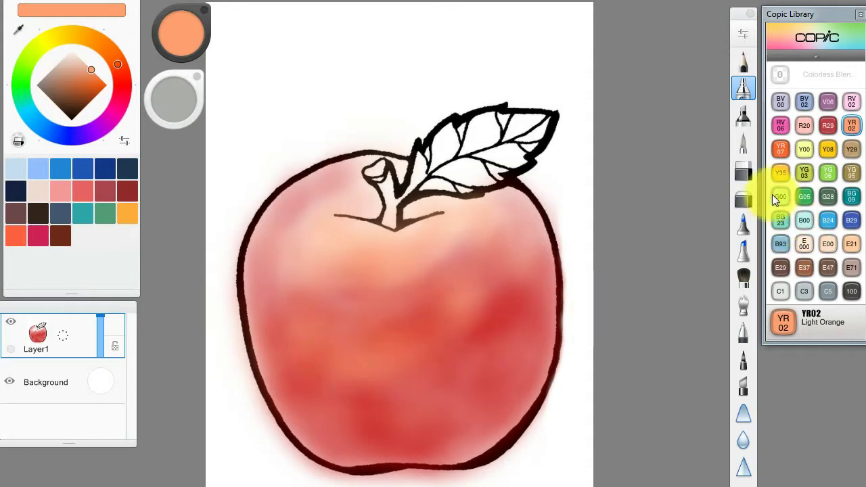
- Layer Copic YR07 cadmium orange softly over the apple's upper part, centre and lower right
{"action": "left_click", "coordinate": [779, 147]}
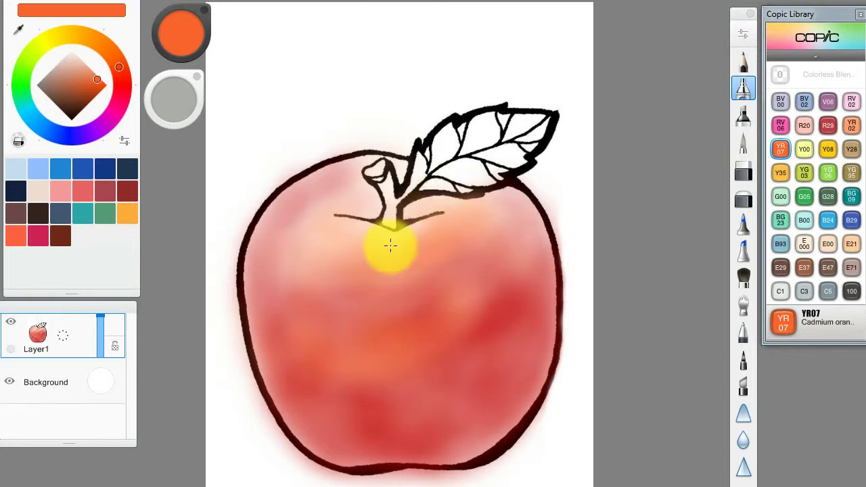
{"action": "left_click_drag", "start_coordinate": [336, 224], "coordinate": [297, 250]}
{"action": "left_click_drag", "start_coordinate": [449, 350], "coordinate": [402, 384]}
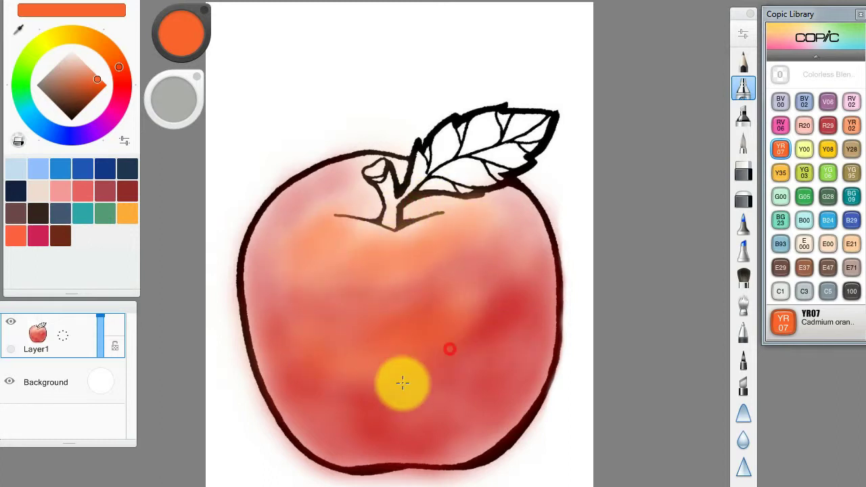
{"action": "mouse_move", "coordinate": [403, 336]}
{"action": "left_mouse_down"}
{"action": "mouse_move", "coordinate": [334, 381]}
{"action": "mouse_move", "coordinate": [474, 440]}
{"action": "mouse_move", "coordinate": [508, 425]}
{"action": "left_mouse_up"}
{"action": "mouse_move", "coordinate": [487, 361]}
{"action": "left_mouse_down"}
{"action": "mouse_move", "coordinate": [459, 324]}
{"action": "mouse_move", "coordinate": [424, 316]}
{"action": "left_mouse_up"}
{"action": "left_click_drag", "start_coordinate": [464, 248], "coordinate": [463, 240]}
{"action": "left_click", "coordinate": [512, 270]}
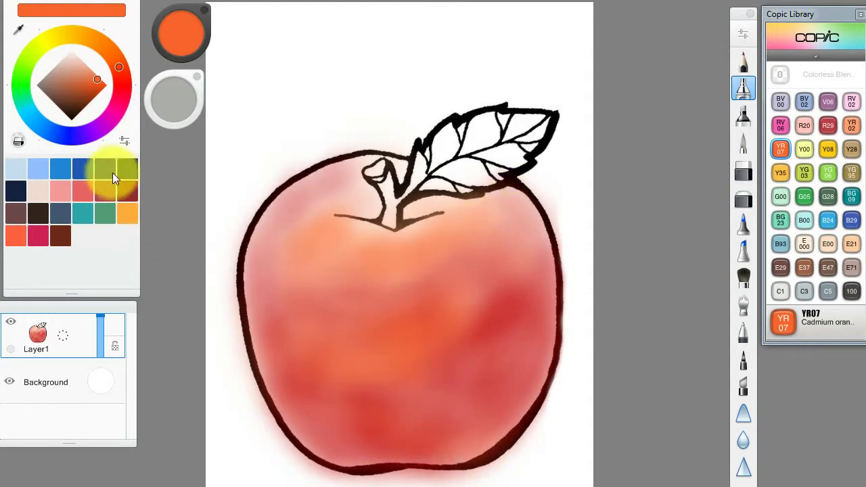
- Tint the whole leaf with soft strokes of Copic YG06 yellowish green
{"action": "left_click", "coordinate": [21, 86]}
{"action": "left_click", "coordinate": [827, 172]}
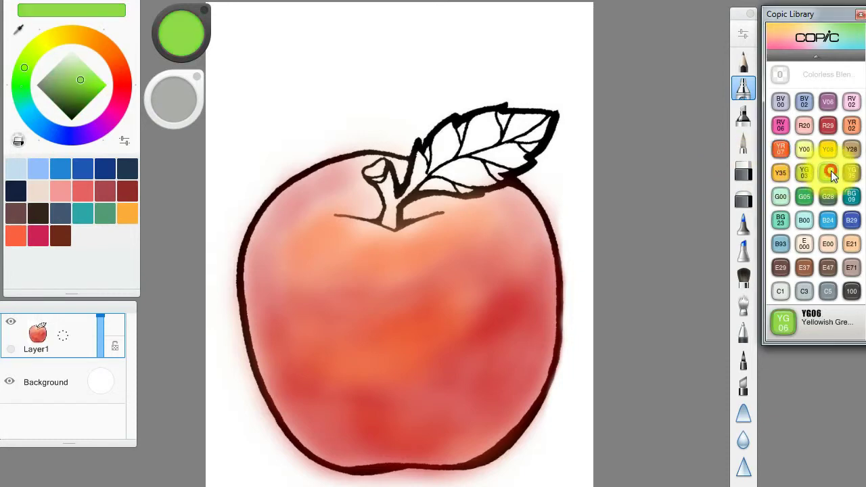
{"action": "left_click", "coordinate": [467, 144]}
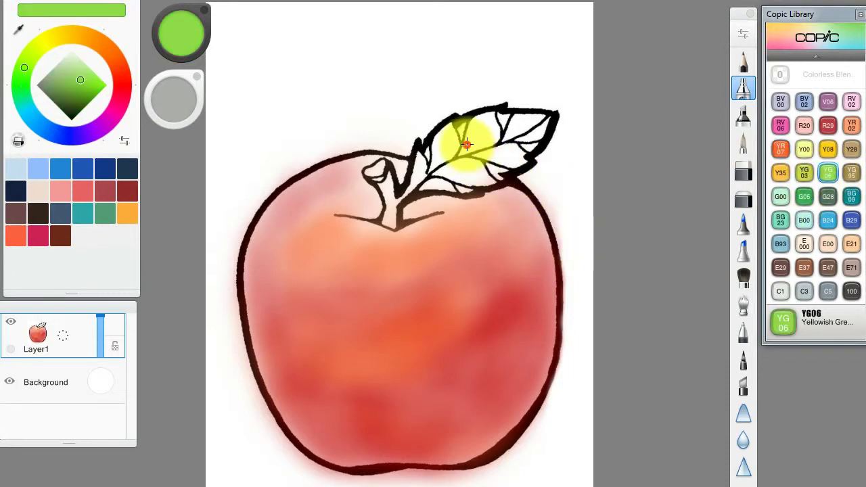
{"action": "left_click_drag", "start_coordinate": [493, 135], "coordinate": [449, 149]}
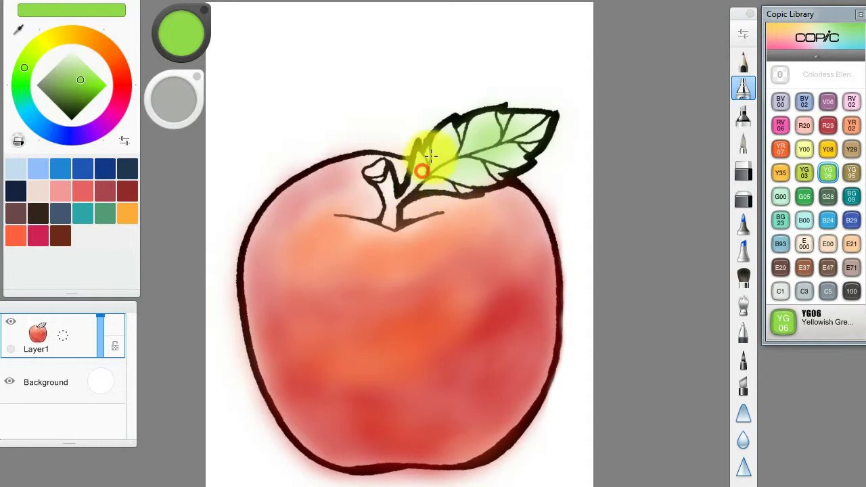
{"action": "mouse_move", "coordinate": [461, 143]}
{"action": "left_mouse_down"}
{"action": "mouse_move", "coordinate": [544, 121]}
{"action": "mouse_move", "coordinate": [512, 148]}
{"action": "mouse_move", "coordinate": [499, 176]}
{"action": "mouse_move", "coordinate": [427, 179]}
{"action": "mouse_move", "coordinate": [415, 188]}
{"action": "mouse_move", "coordinate": [481, 172]}
{"action": "mouse_move", "coordinate": [506, 145]}
{"action": "mouse_move", "coordinate": [414, 194]}
{"action": "left_mouse_up"}
{"action": "mouse_move", "coordinate": [496, 137]}
{"action": "left_mouse_down"}
{"action": "mouse_move", "coordinate": [559, 126]}
{"action": "mouse_move", "coordinate": [504, 131]}
{"action": "left_mouse_up"}
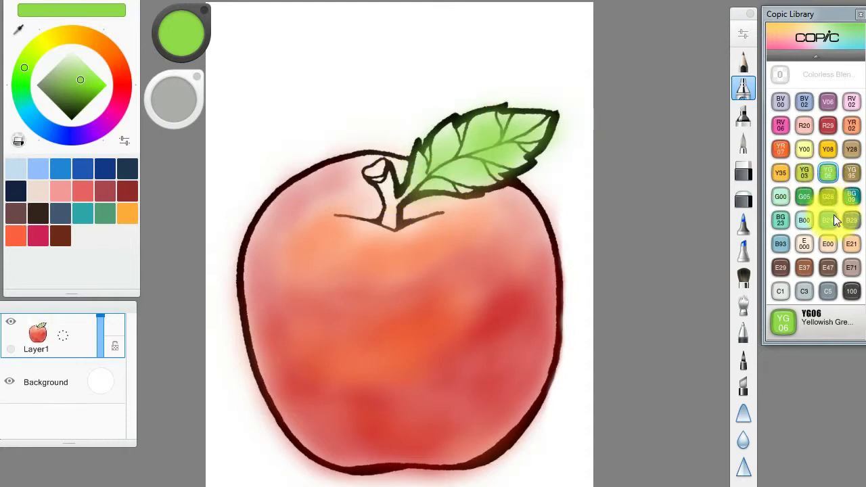
- Colour the stem with Copic E47 Dark Brown and its cut tip with E37 Sepia
{"action": "left_click", "coordinate": [827, 267]}
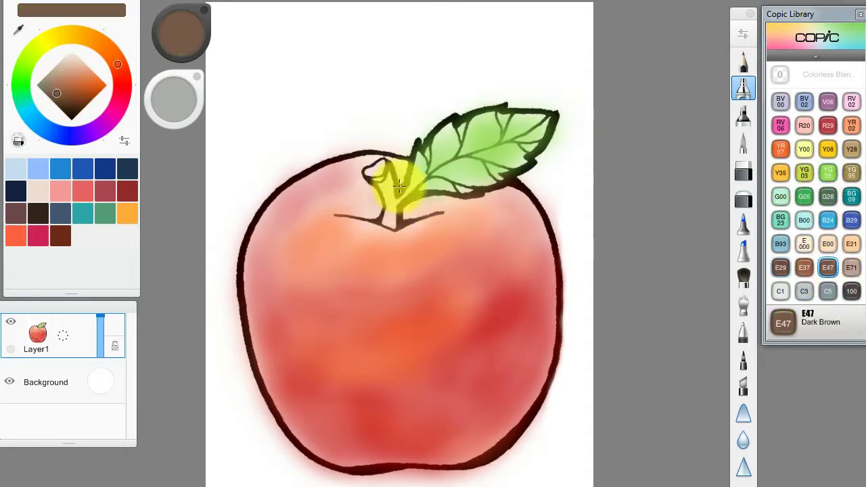
{"action": "left_click", "coordinate": [803, 267]}
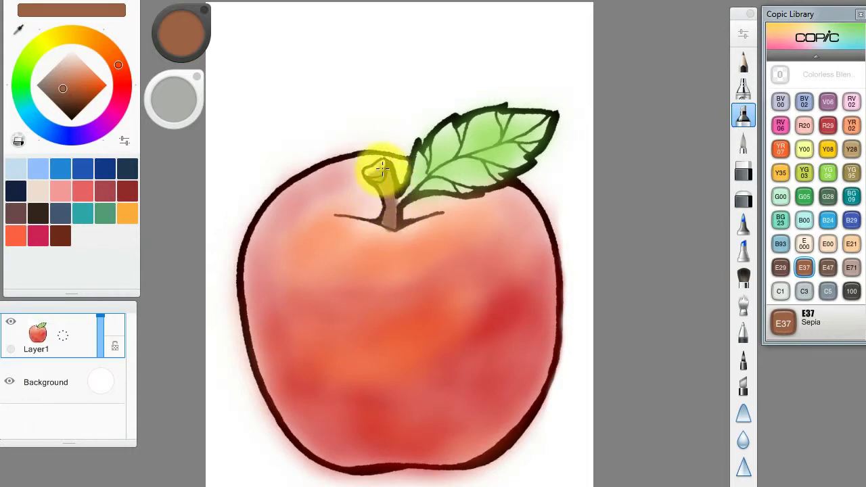
- Drop the Emerald Green test stroke and fill the leaf more solidly with Copic YG06 using the marker
{"action": "left_click", "coordinate": [804, 196]}
{"action": "mouse_move", "coordinate": [488, 116]}
{"action": "left_mouse_down"}
{"action": "mouse_move", "coordinate": [463, 145]}
{"action": "mouse_move", "coordinate": [468, 157]}
{"action": "left_mouse_up"}
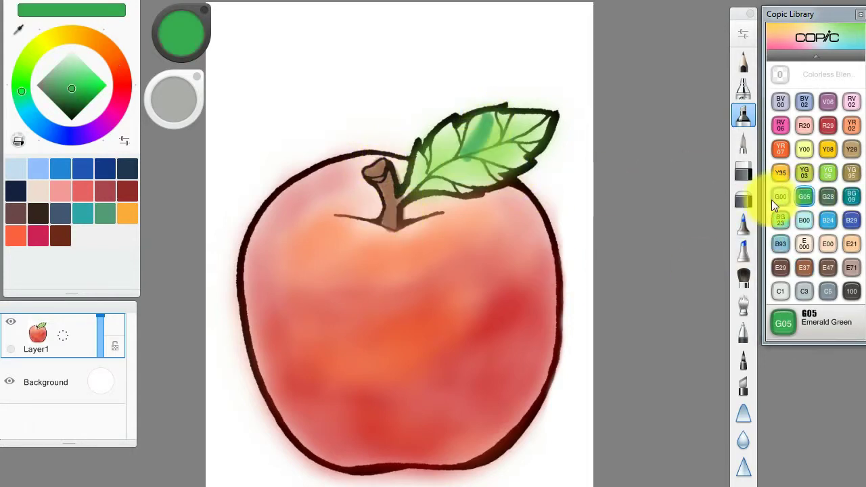
{"action": "left_click", "coordinate": [827, 173]}
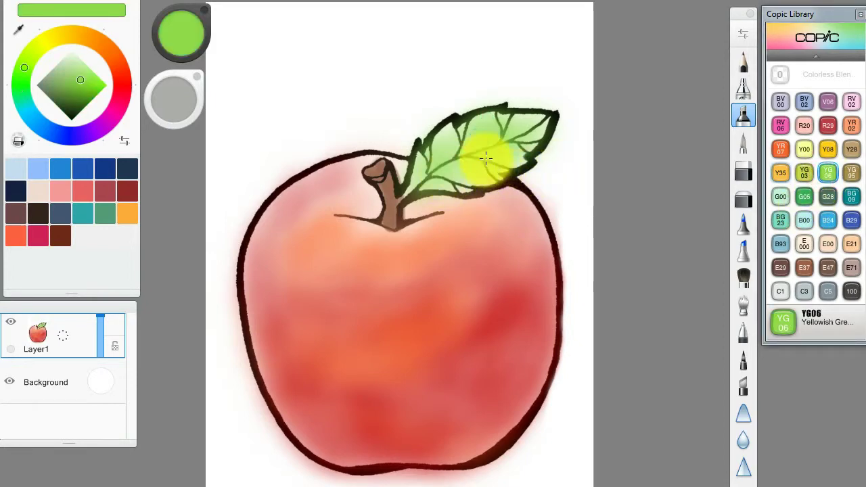
{"action": "mouse_move", "coordinate": [475, 128]}
{"action": "left_mouse_down"}
{"action": "mouse_move", "coordinate": [432, 174]}
{"action": "mouse_move", "coordinate": [513, 142]}
{"action": "mouse_move", "coordinate": [411, 178]}
{"action": "mouse_move", "coordinate": [483, 177]}
{"action": "mouse_move", "coordinate": [458, 171]}
{"action": "mouse_move", "coordinate": [534, 124]}
{"action": "mouse_move", "coordinate": [530, 134]}
{"action": "mouse_move", "coordinate": [405, 196]}
{"action": "mouse_move", "coordinate": [506, 166]}
{"action": "left_mouse_up"}
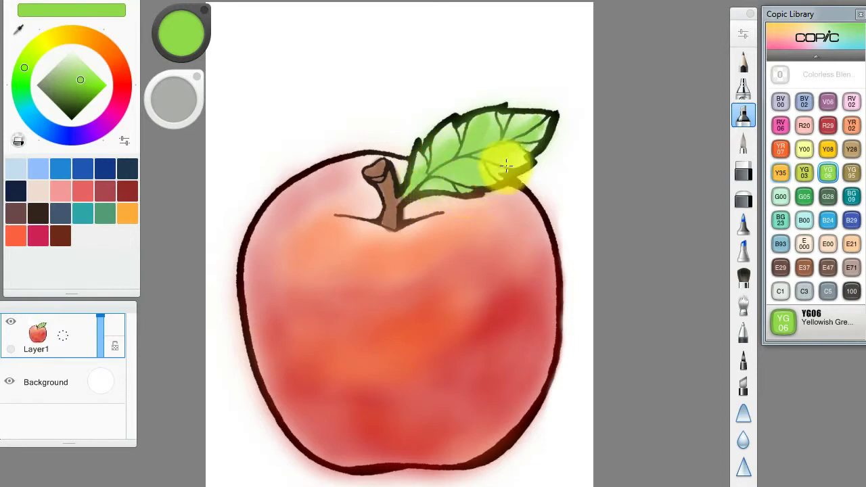
{"action": "mouse_move", "coordinate": [534, 139]}
{"action": "left_mouse_down"}
{"action": "mouse_move", "coordinate": [468, 159]}
{"action": "mouse_move", "coordinate": [459, 126]}
{"action": "mouse_move", "coordinate": [445, 138]}
{"action": "mouse_move", "coordinate": [462, 128]}
{"action": "mouse_move", "coordinate": [540, 128]}
{"action": "mouse_move", "coordinate": [518, 115]}
{"action": "mouse_move", "coordinate": [547, 114]}
{"action": "mouse_move", "coordinate": [536, 135]}
{"action": "mouse_move", "coordinate": [422, 156]}
{"action": "mouse_move", "coordinate": [435, 179]}
{"action": "mouse_move", "coordinate": [495, 173]}
{"action": "mouse_move", "coordinate": [440, 174]}
{"action": "left_mouse_up"}
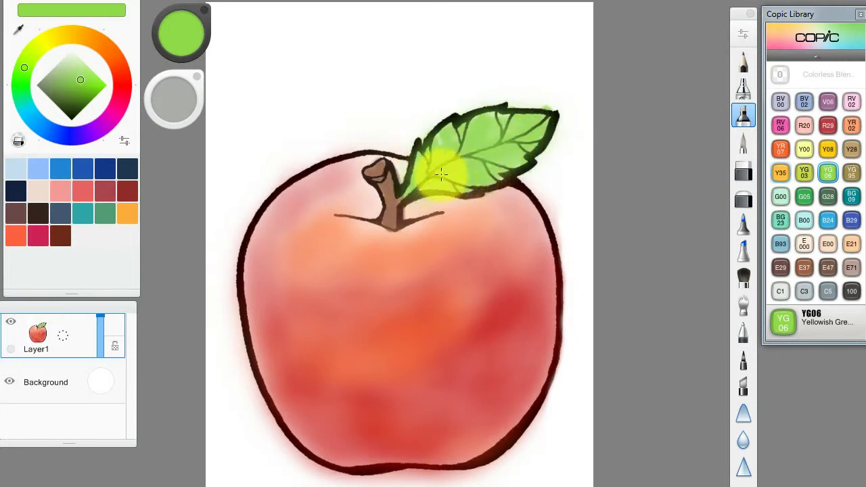
{"action": "left_click_drag", "start_coordinate": [452, 137], "coordinate": [480, 116]}
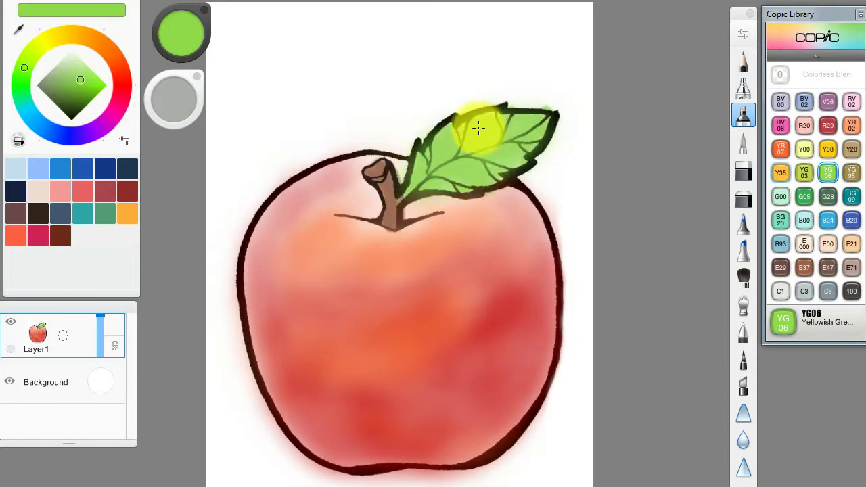
- Add Copic G05 Emerald Green shading along the leaf's central vein, from its base towards the tip
{"action": "left_click", "coordinate": [803, 196]}
{"action": "left_click", "coordinate": [416, 187]}
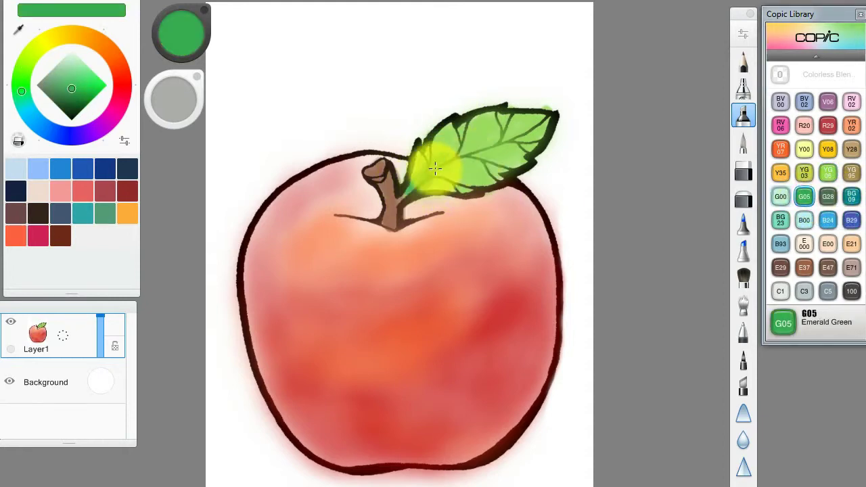
{"action": "left_click_drag", "start_coordinate": [436, 168], "coordinate": [510, 137]}
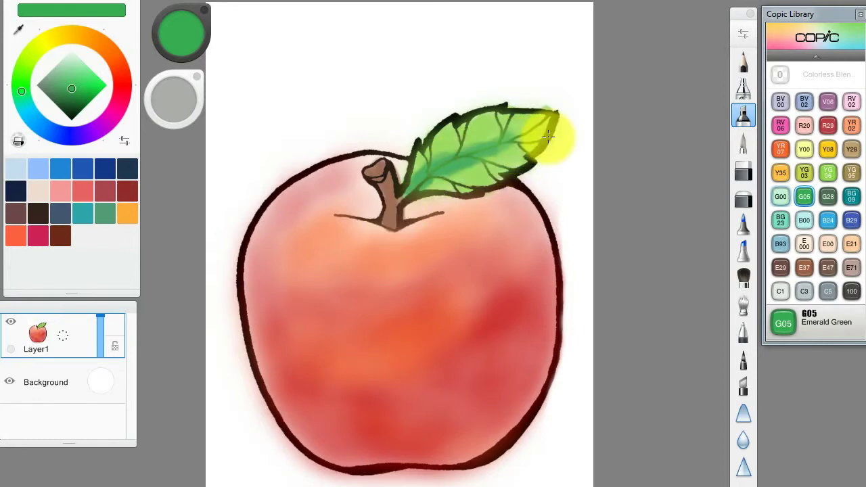
- Handwrite "Apple" above the fruit in Copic B24 Sky, undoing the stray last stroke
{"action": "left_click", "coordinate": [827, 219]}
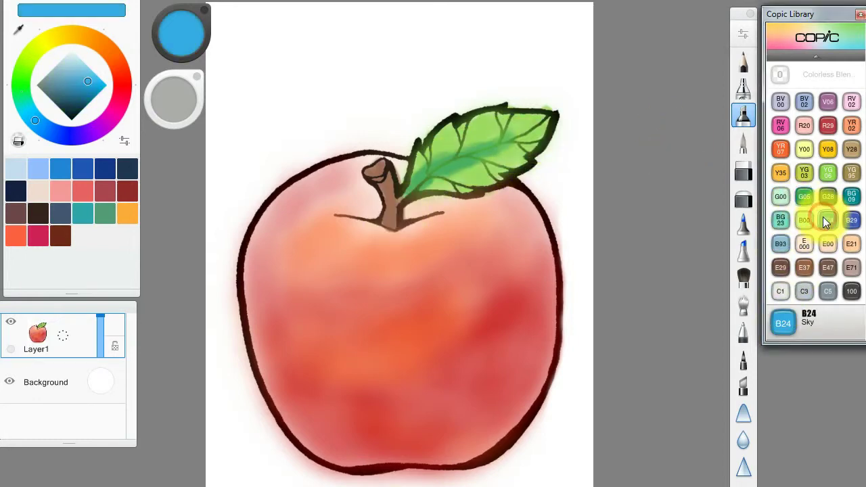
{"action": "mouse_move", "coordinate": [259, 113]}
{"action": "left_mouse_down"}
{"action": "mouse_move", "coordinate": [280, 54]}
{"action": "mouse_move", "coordinate": [305, 108]}
{"action": "mouse_move", "coordinate": [286, 87]}
{"action": "mouse_move", "coordinate": [299, 88]}
{"action": "mouse_move", "coordinate": [331, 141]}
{"action": "left_mouse_up"}
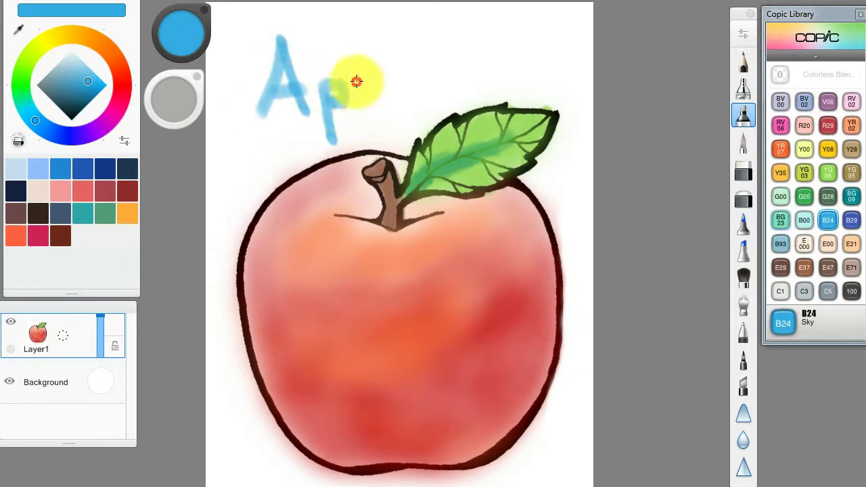
{"action": "left_click_drag", "start_coordinate": [356, 81], "coordinate": [370, 102]}
{"action": "left_click_drag", "start_coordinate": [386, 37], "coordinate": [389, 108]}
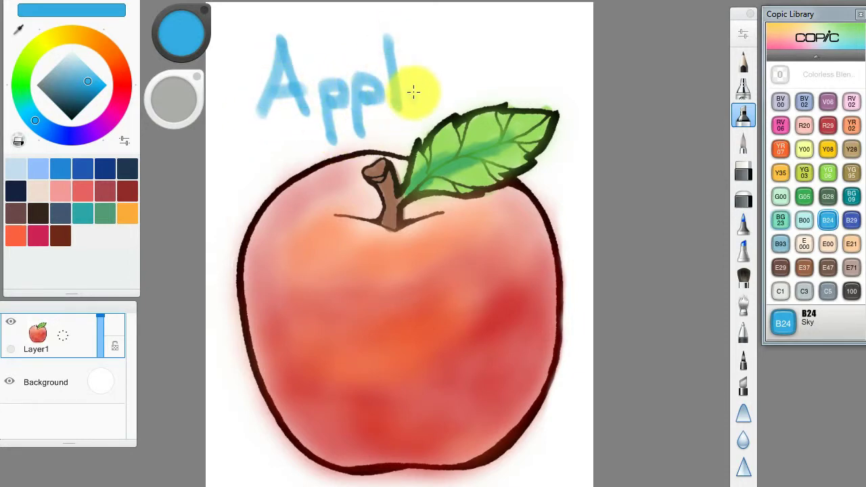
{"action": "left_click_drag", "start_coordinate": [407, 69], "coordinate": [464, 86]}
{"action": "key", "text": "ctrl+z"}
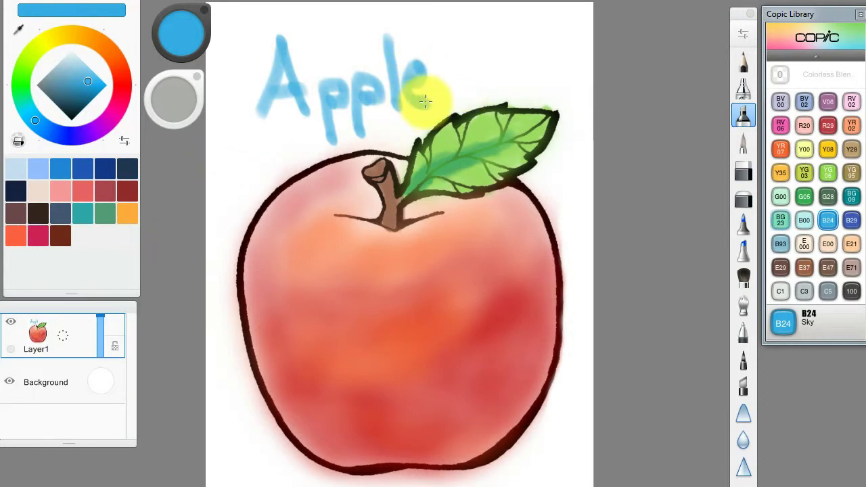
- Look over the whole coloured apple drawing and its lettering at different magnifications
{"action": "scroll", "coordinate": [180, 228], "scroll_direction": "down", "scroll_amount": 4}
{"action": "scroll", "coordinate": [204, 246], "scroll_direction": "up", "scroll_amount": 4}
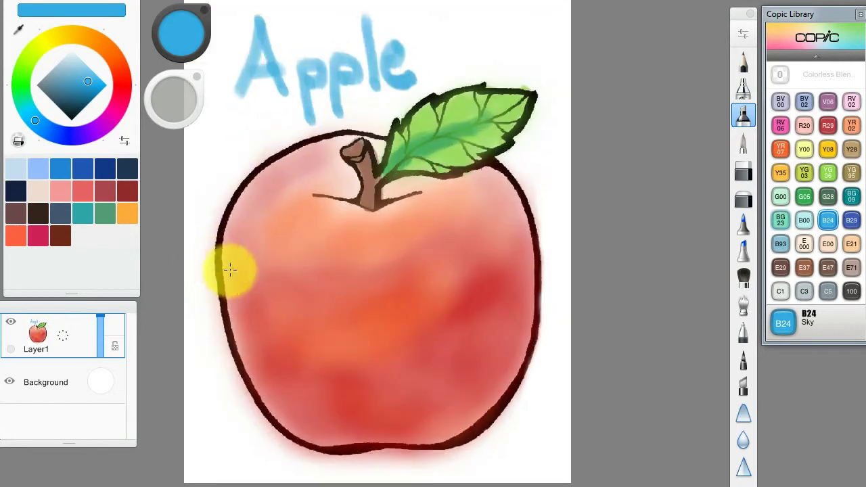
{"action": "scroll", "coordinate": [246, 281], "scroll_direction": "down", "scroll_amount": 2}
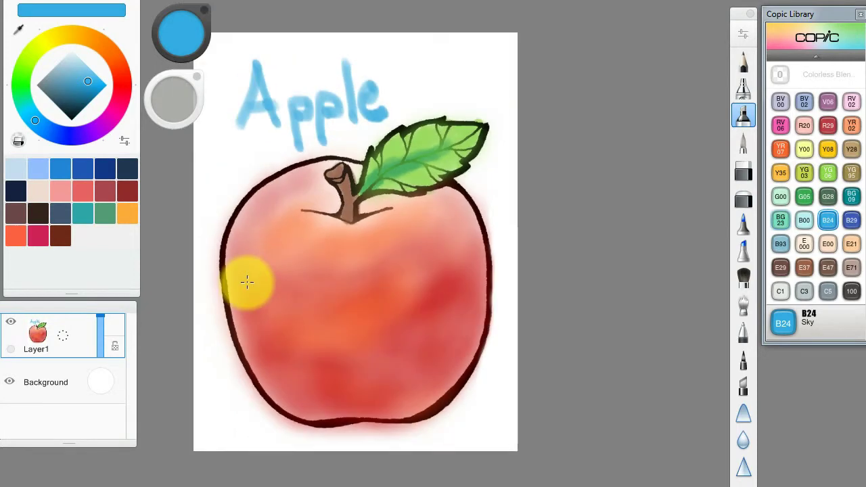
{"action": "scroll", "coordinate": [589, 150], "scroll_direction": "up", "scroll_amount": 1}
{"action": "scroll", "coordinate": [589, 152], "scroll_direction": "down", "scroll_amount": 3}
{"action": "scroll", "coordinate": [311, 202], "scroll_direction": "up", "scroll_amount": 2}
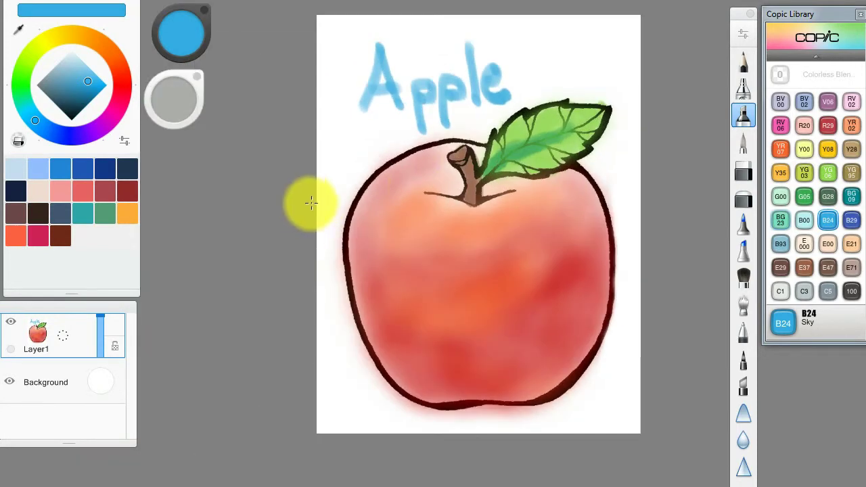
{"action": "scroll", "coordinate": [567, 148], "scroll_direction": "down", "scroll_amount": 2}
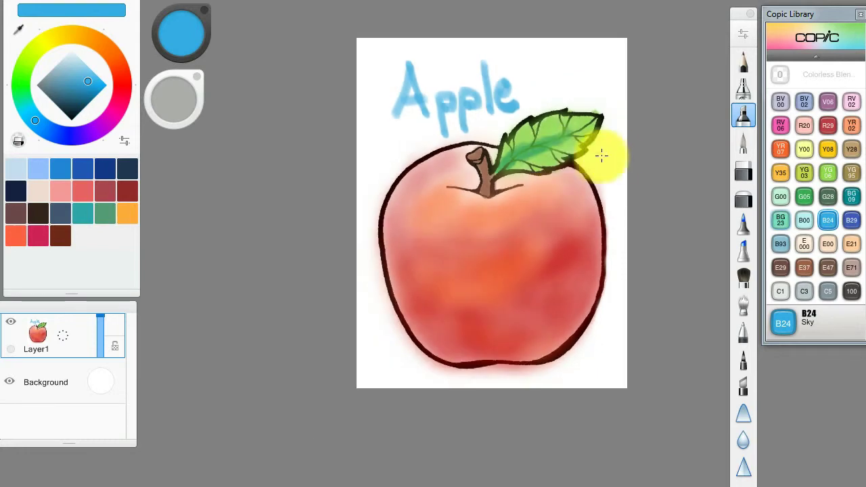
- Erase the red overspray below the apple's base
{"action": "scroll", "coordinate": [605, 155], "scroll_direction": "up", "scroll_amount": 2}
{"action": "left_click", "coordinate": [743, 172]}
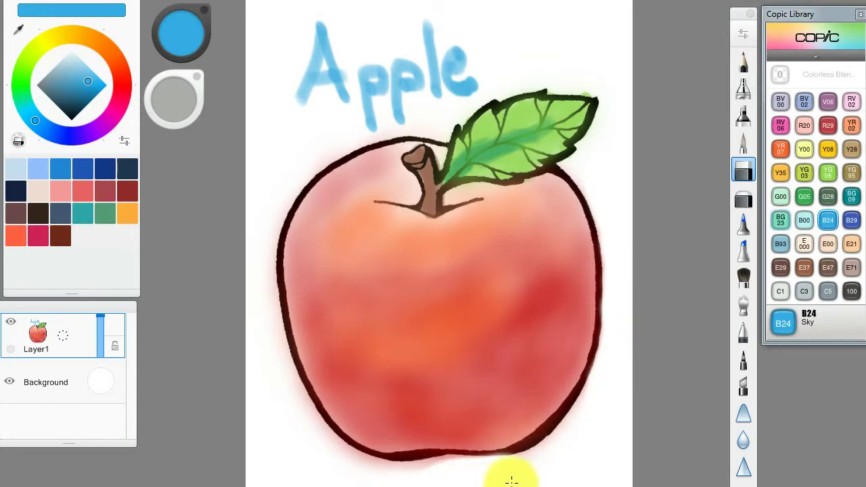
{"action": "left_click_drag", "start_coordinate": [291, 472], "coordinate": [360, 486]}
{"action": "left_click_drag", "start_coordinate": [356, 485], "coordinate": [399, 481]}
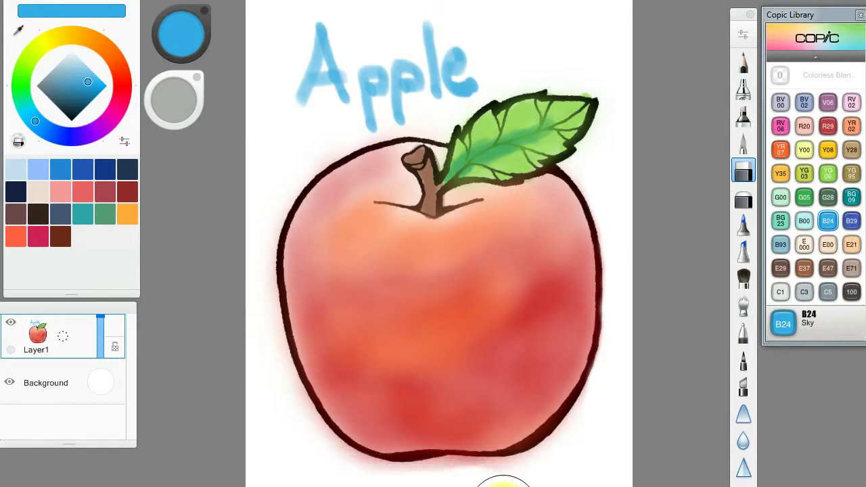
- Airbrush a soft horizontal ground shadow beneath the apple in Copic 100 Black
{"action": "left_click", "coordinate": [781, 270]}
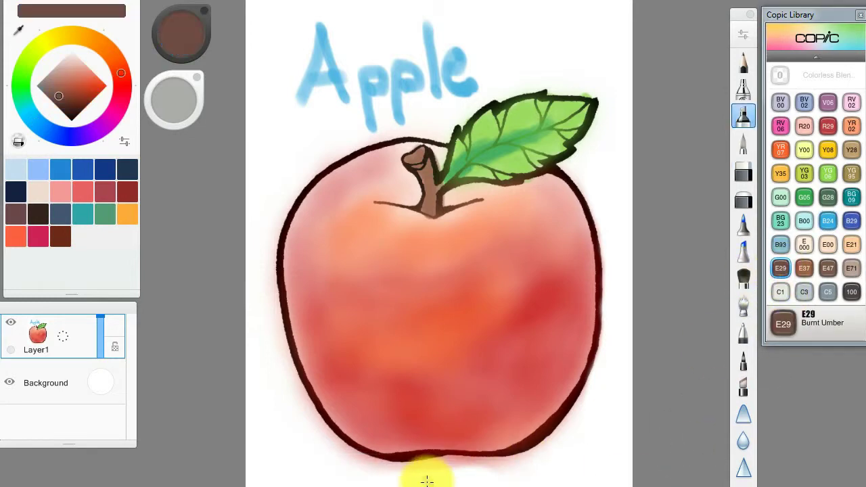
{"action": "left_click", "coordinate": [742, 119]}
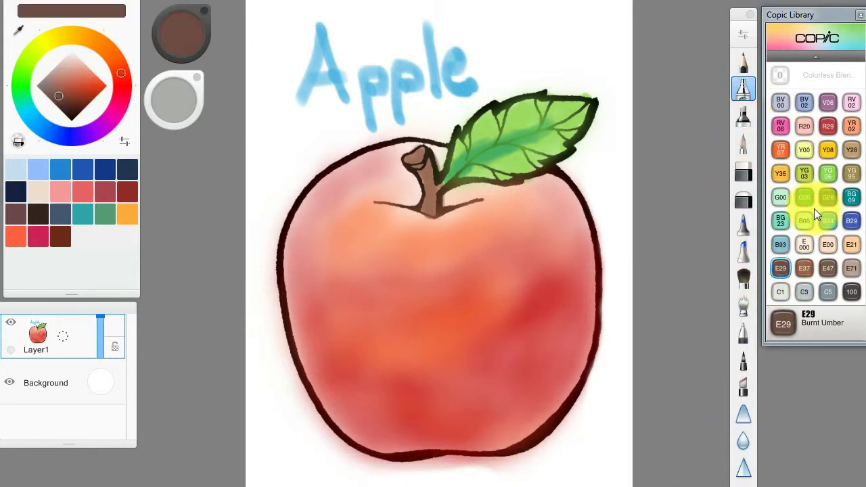
{"action": "left_click", "coordinate": [850, 292]}
{"action": "mouse_move", "coordinate": [387, 480]}
{"action": "left_mouse_down"}
{"action": "mouse_move", "coordinate": [528, 482]}
{"action": "mouse_move", "coordinate": [368, 483]}
{"action": "mouse_move", "coordinate": [435, 481]}
{"action": "mouse_move", "coordinate": [431, 472]}
{"action": "mouse_move", "coordinate": [581, 474]}
{"action": "mouse_move", "coordinate": [369, 486]}
{"action": "mouse_move", "coordinate": [389, 482]}
{"action": "mouse_move", "coordinate": [362, 466]}
{"action": "mouse_move", "coordinate": [565, 474]}
{"action": "mouse_move", "coordinate": [355, 463]}
{"action": "mouse_move", "coordinate": [408, 469]}
{"action": "mouse_move", "coordinate": [472, 462]}
{"action": "mouse_move", "coordinate": [396, 457]}
{"action": "mouse_move", "coordinate": [534, 453]}
{"action": "mouse_move", "coordinate": [311, 463]}
{"action": "mouse_move", "coordinate": [615, 467]}
{"action": "mouse_move", "coordinate": [548, 466]}
{"action": "mouse_move", "coordinate": [566, 473]}
{"action": "mouse_move", "coordinate": [522, 481]}
{"action": "mouse_move", "coordinate": [273, 462]}
{"action": "mouse_move", "coordinate": [325, 467]}
{"action": "mouse_move", "coordinate": [255, 473]}
{"action": "mouse_move", "coordinate": [608, 480]}
{"action": "left_mouse_up"}
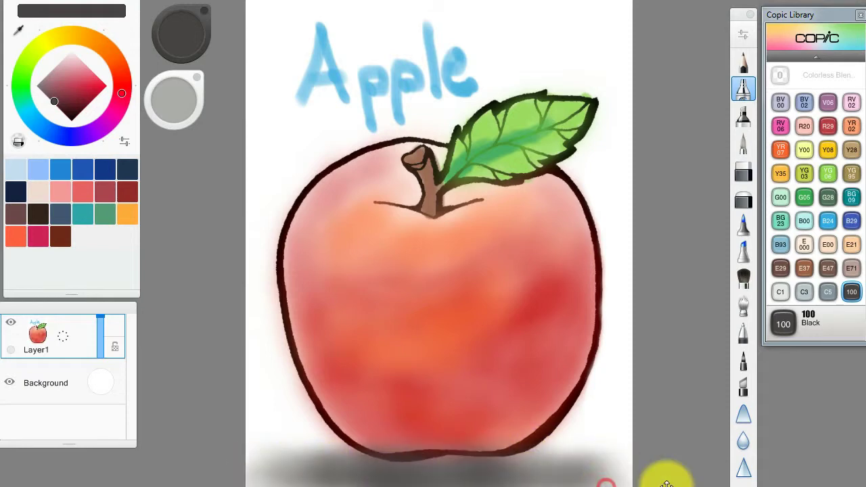